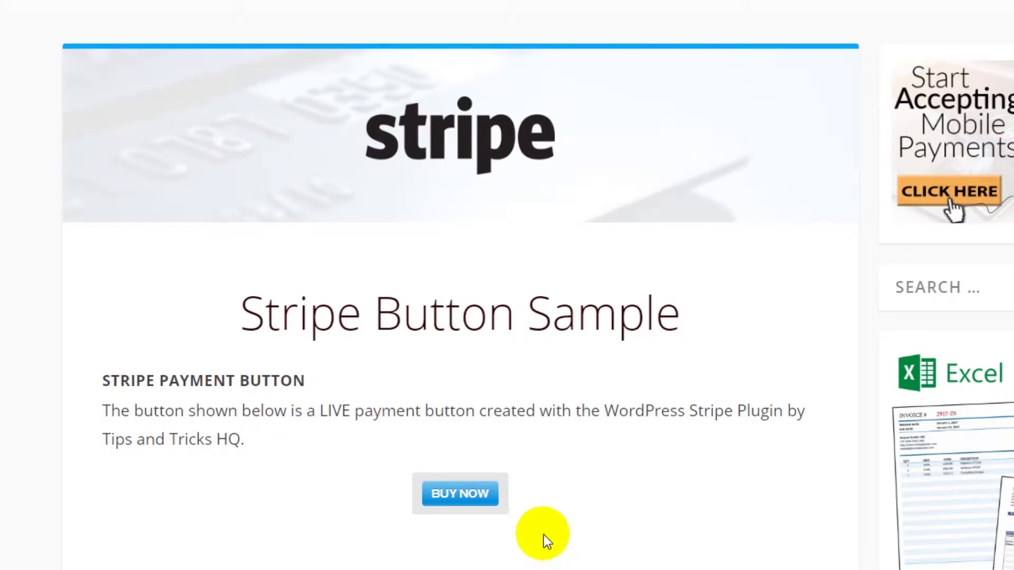
- Open the $50.00 Stripe checkout popup from the sample page's BUY NOW button
click(472, 493)
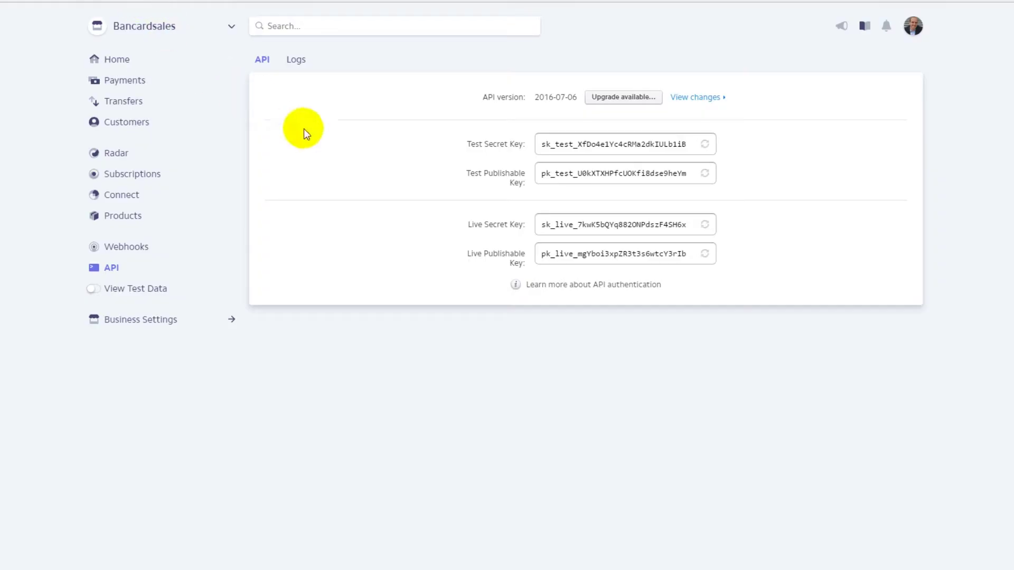
click(119, 59)
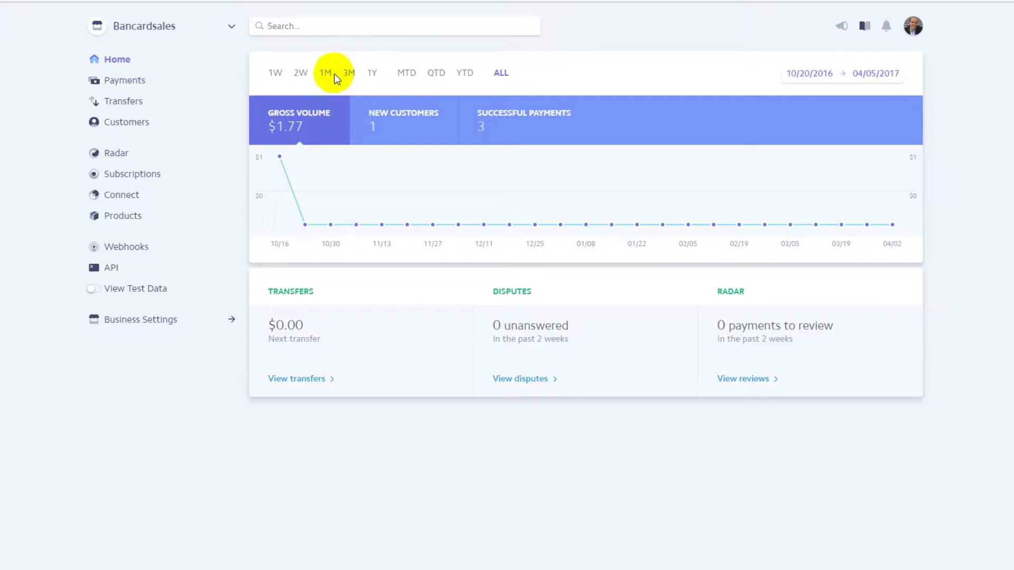
click(112, 269)
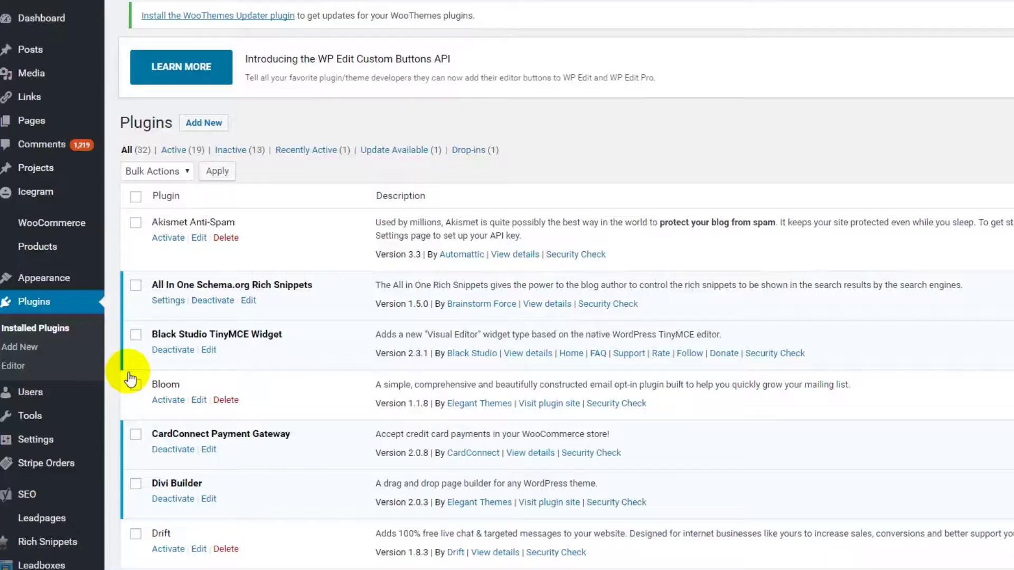
- Search the Add Plugins page for 'stripe payment plugin'
scroll(138, 329, up, 1)
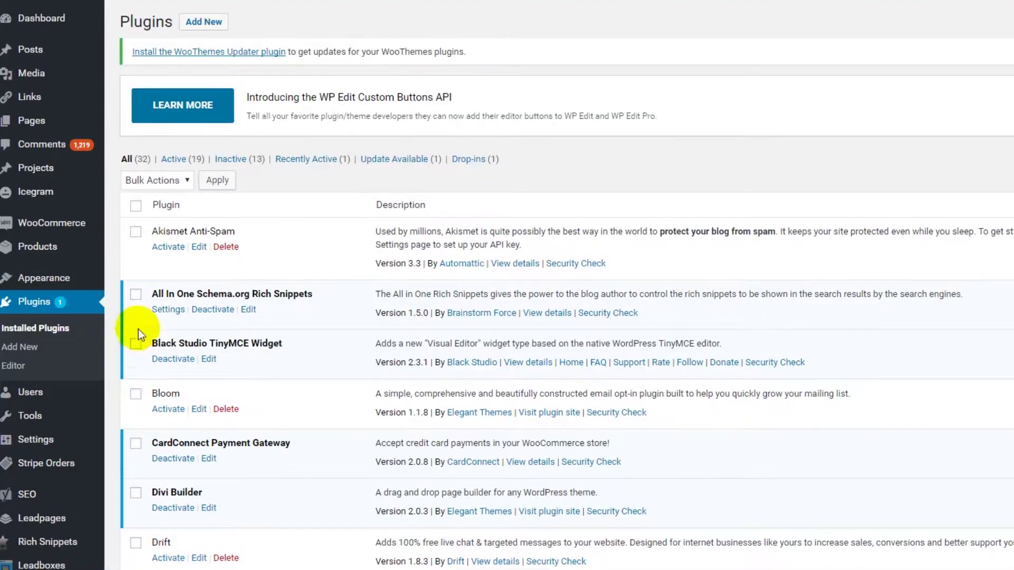
click(200, 29)
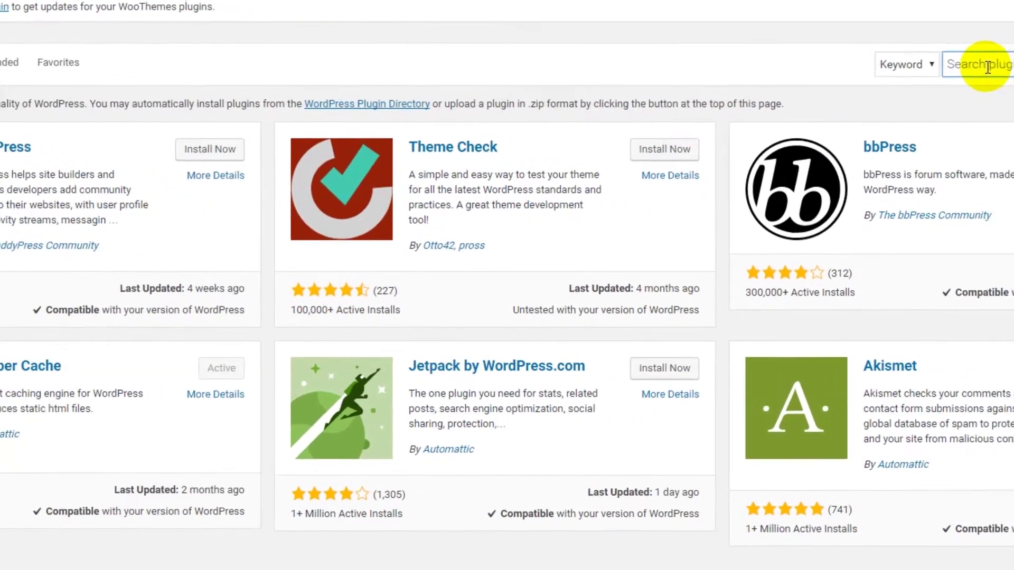
click(1008, 104)
text(stripe payment p)
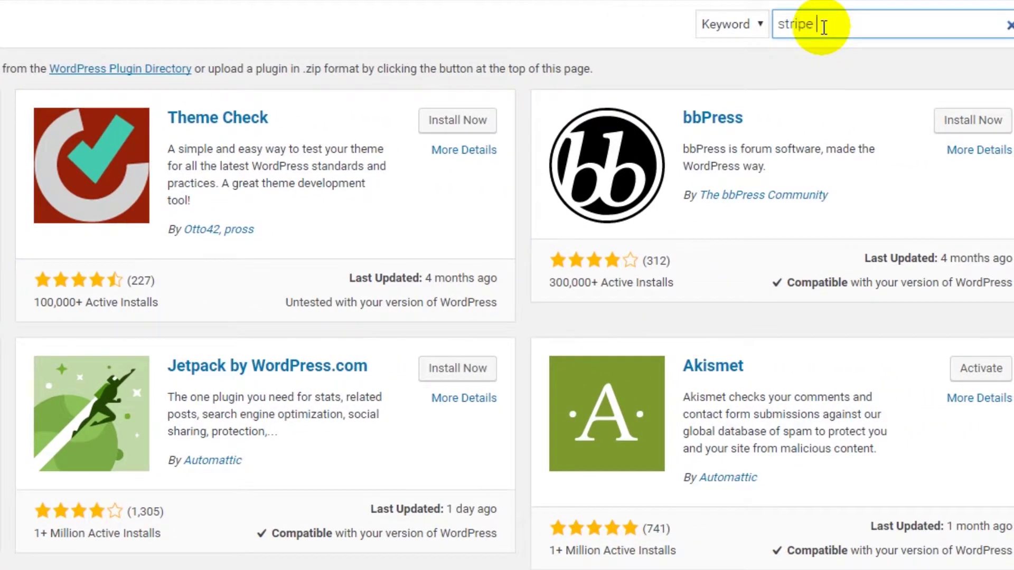
text(lugin)
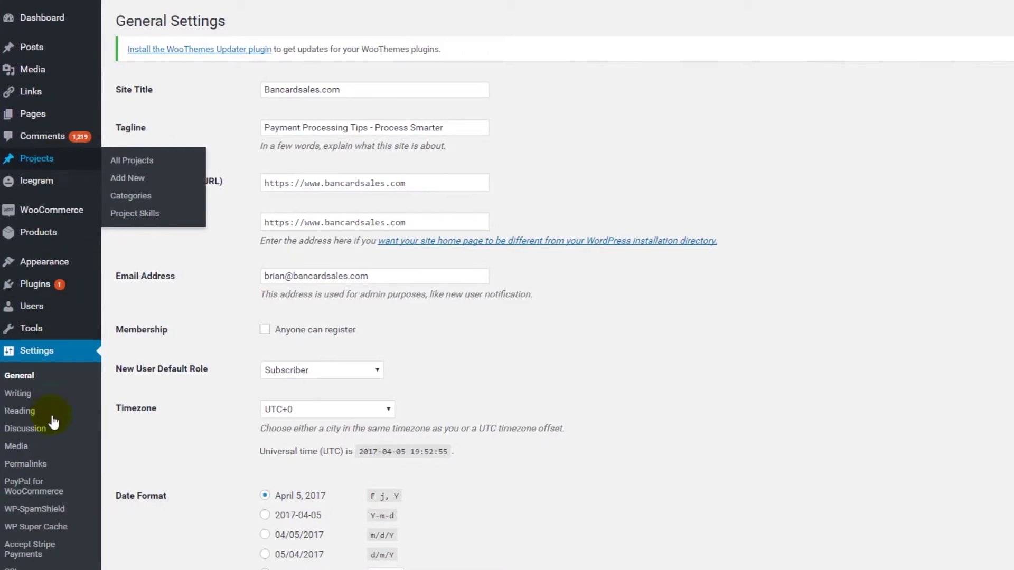
- Open the Accept Stripe Payments settings, review its options and select a Stripe key field's value
click(27, 549)
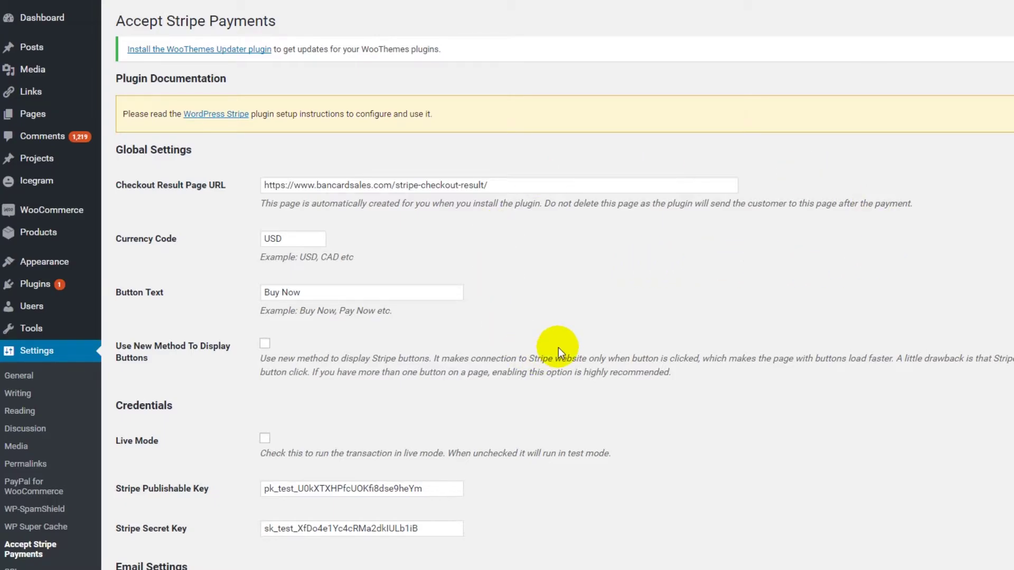
scroll(649, 322, down, 6)
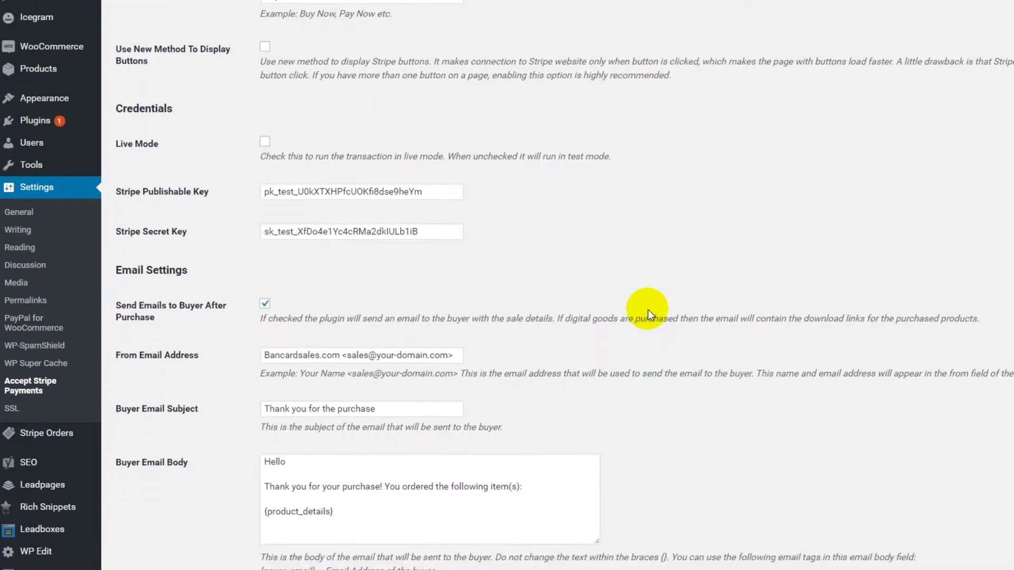
scroll(650, 312, down, 10)
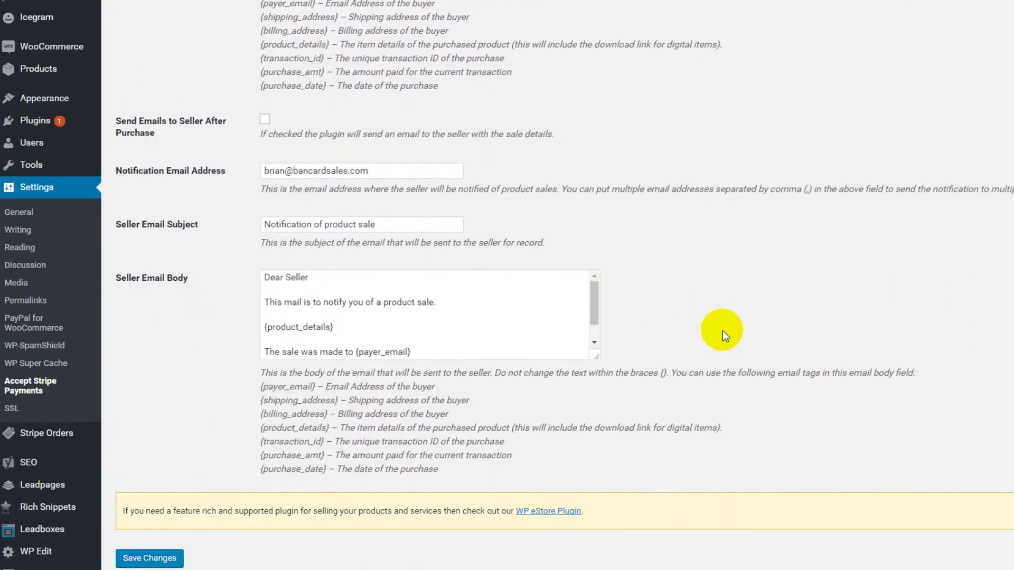
scroll(722, 331, up, 10)
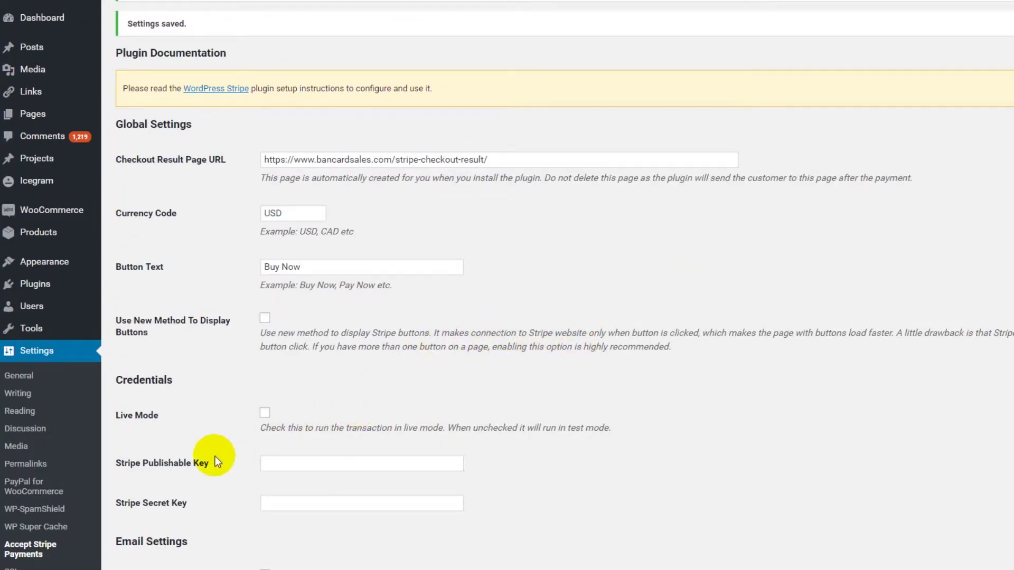
drag(117, 464, 193, 464)
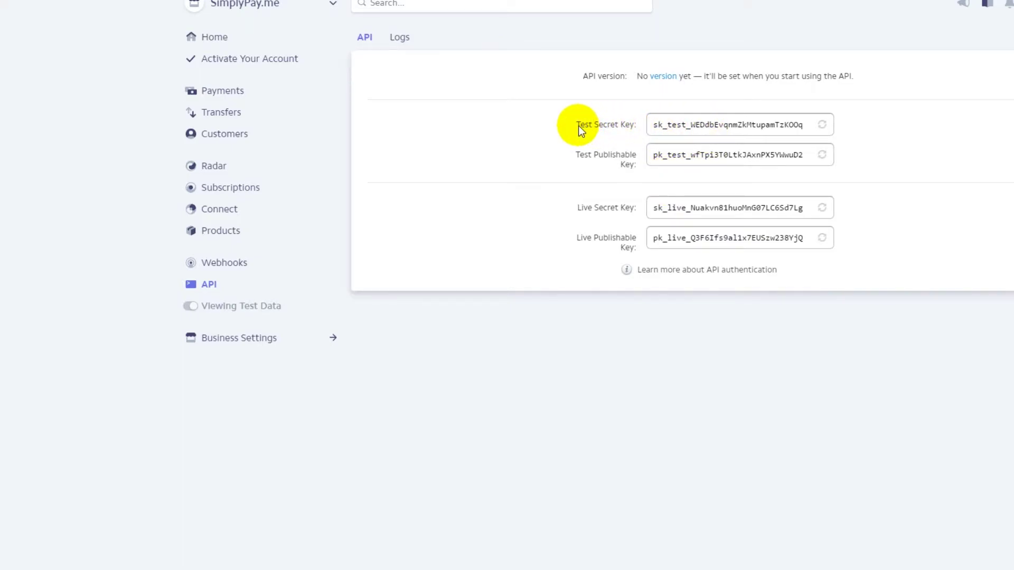
- Copy the Stripe test secret key into the plugin's Secret Key field
drag(804, 125, 650, 129)
key(ctrl+c)
click(290, 502)
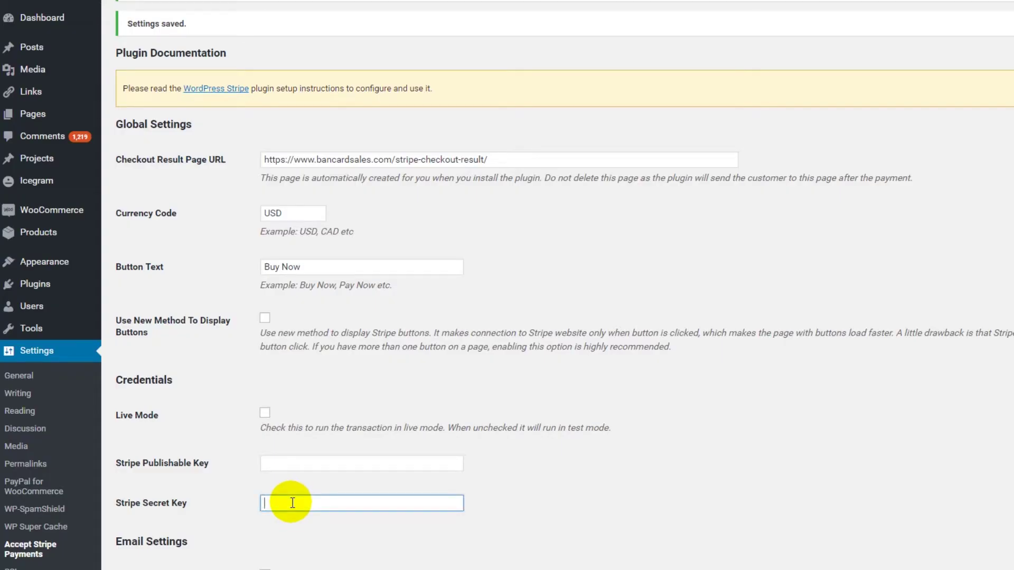
key(ctrl+v)
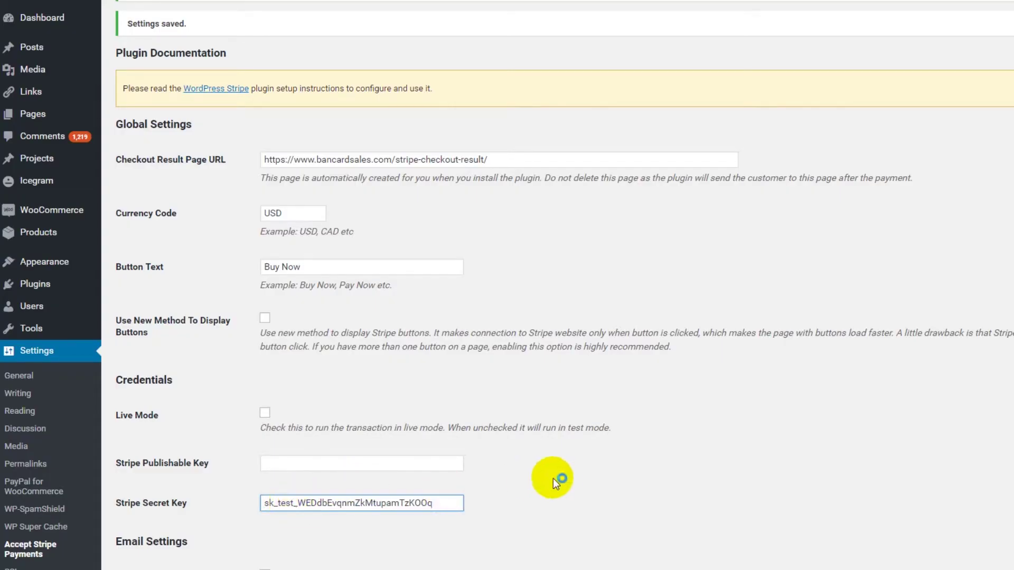
click(559, 478)
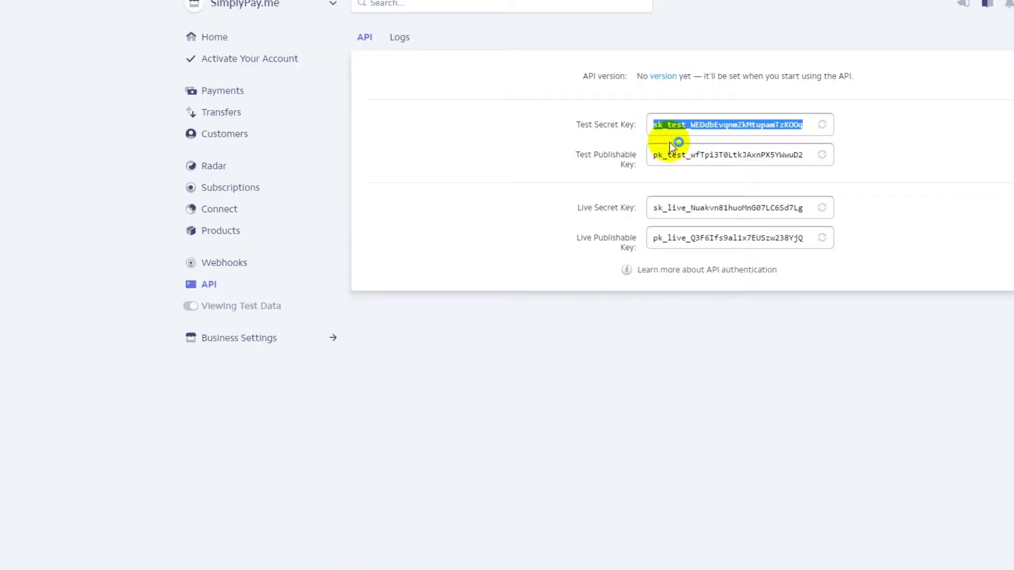
click(702, 153)
- Paste the test publishable key into the Publishable Key field and save the settings
drag(805, 155, 652, 153)
key(ctrl+c)
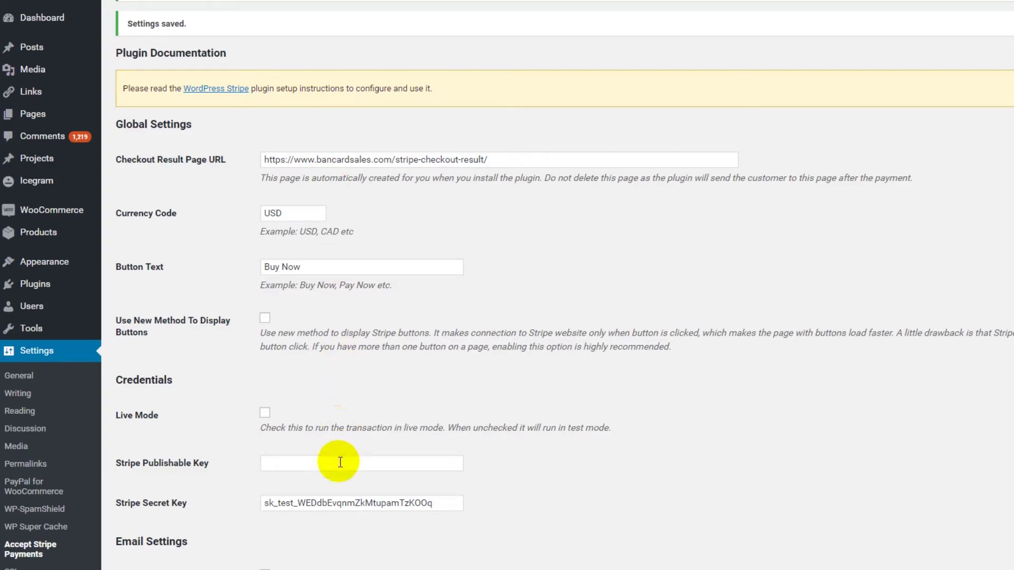
click(335, 463)
key(ctrl+v)
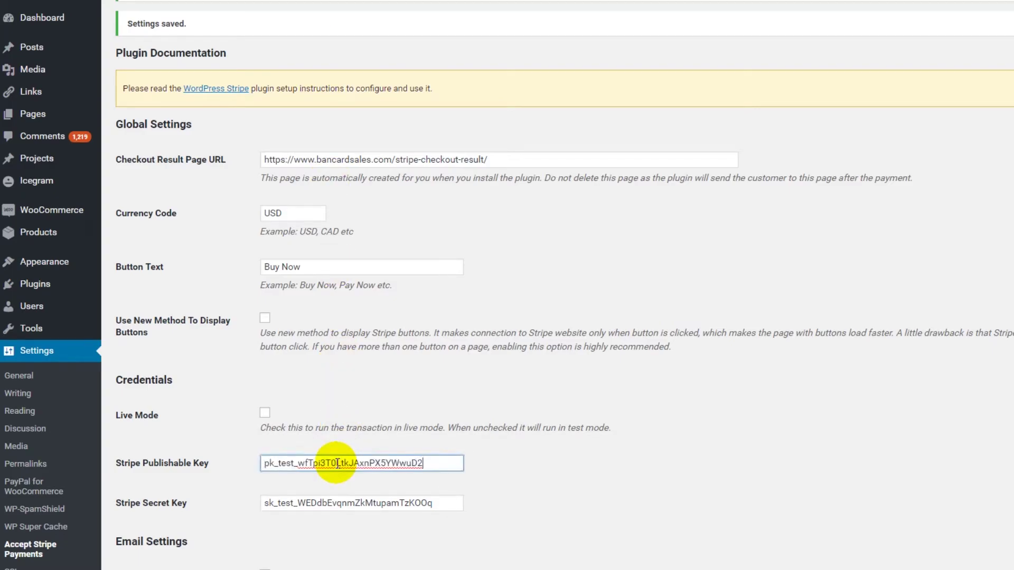
scroll(605, 428, down, 15)
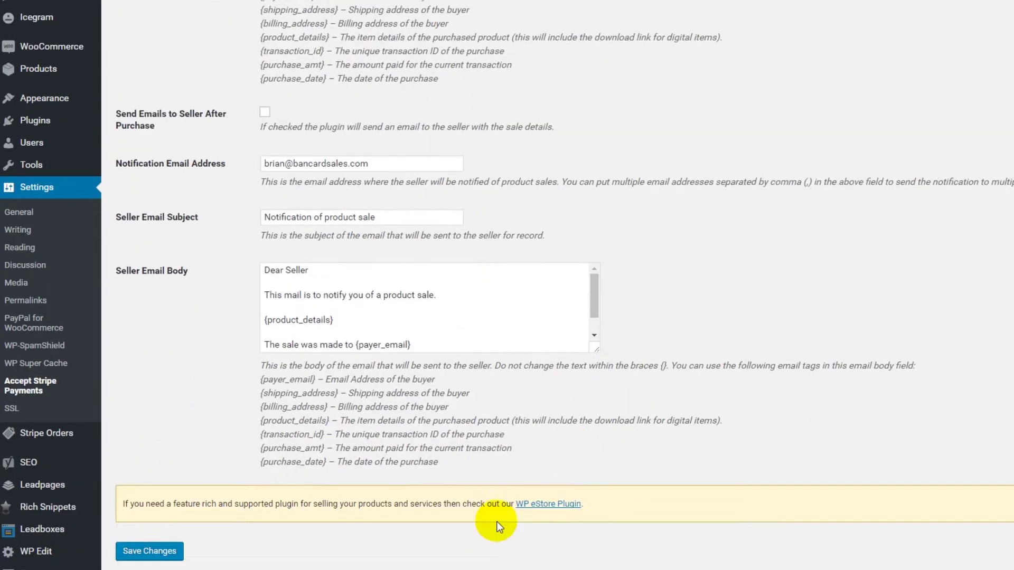
click(153, 550)
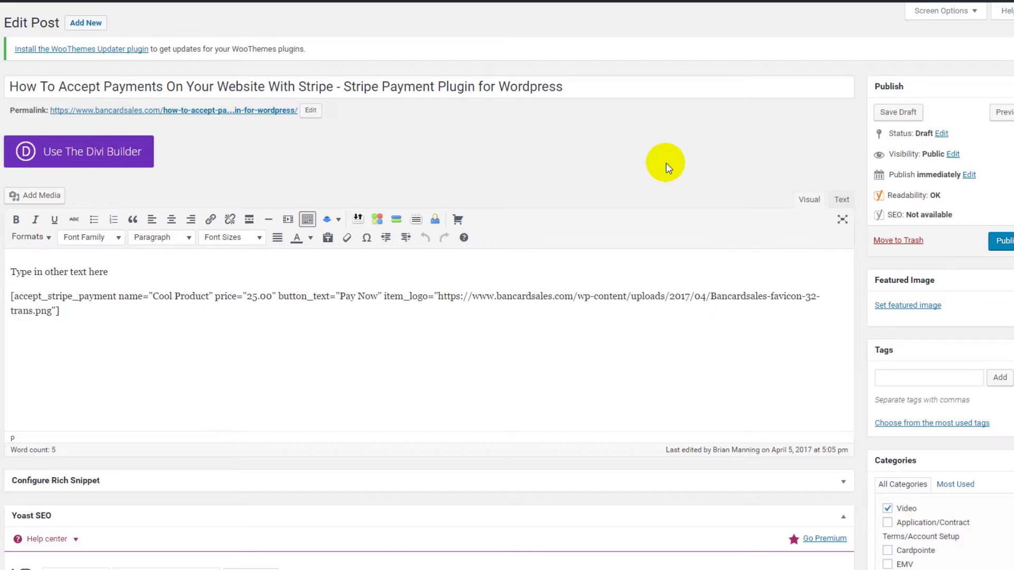
- Switch the post editor to Text view and select the full accept_stripe_payment shortcode line
click(842, 203)
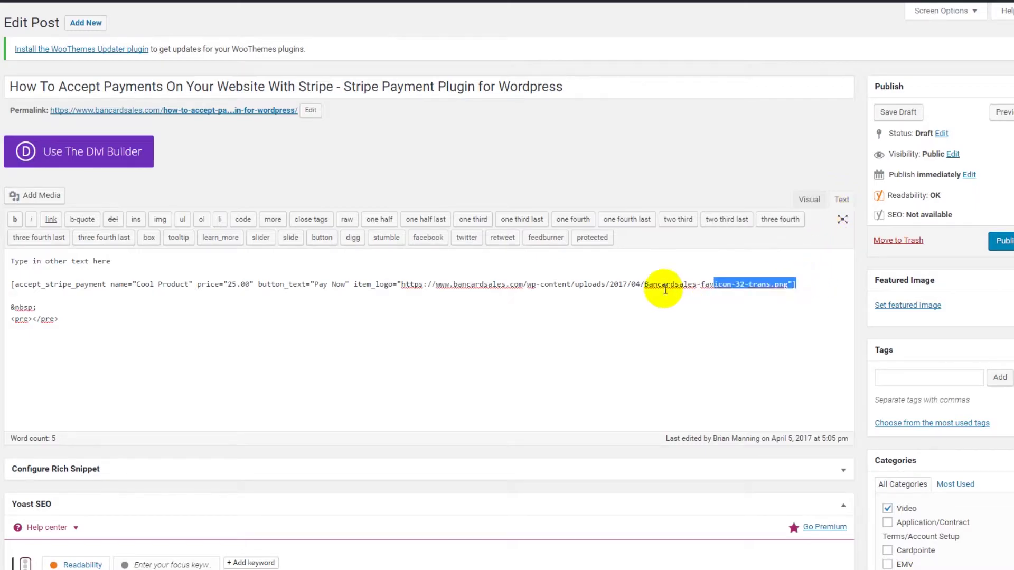
shift+click(63, 287)
click(11, 287)
key(shift+End)
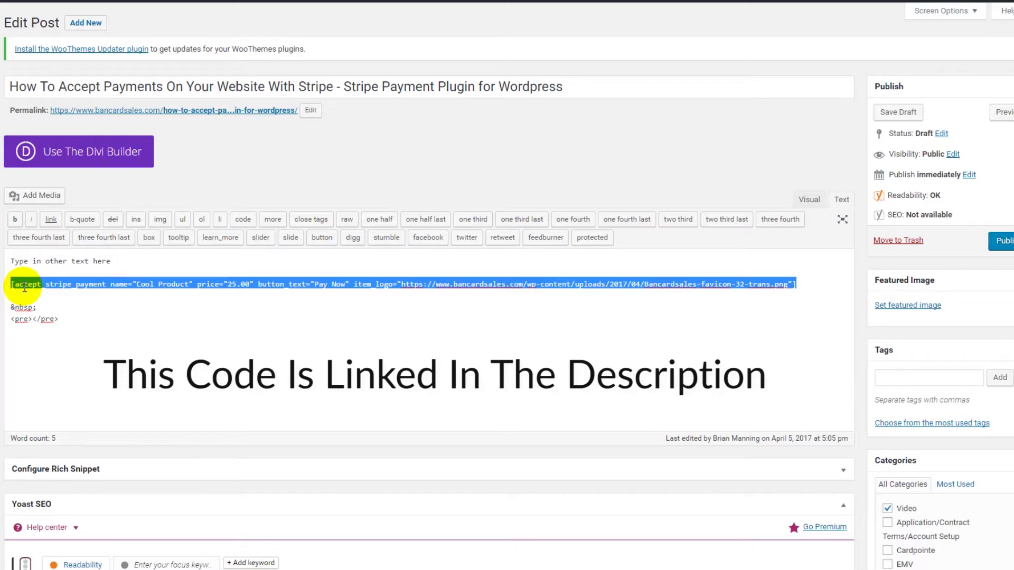
click(88, 295)
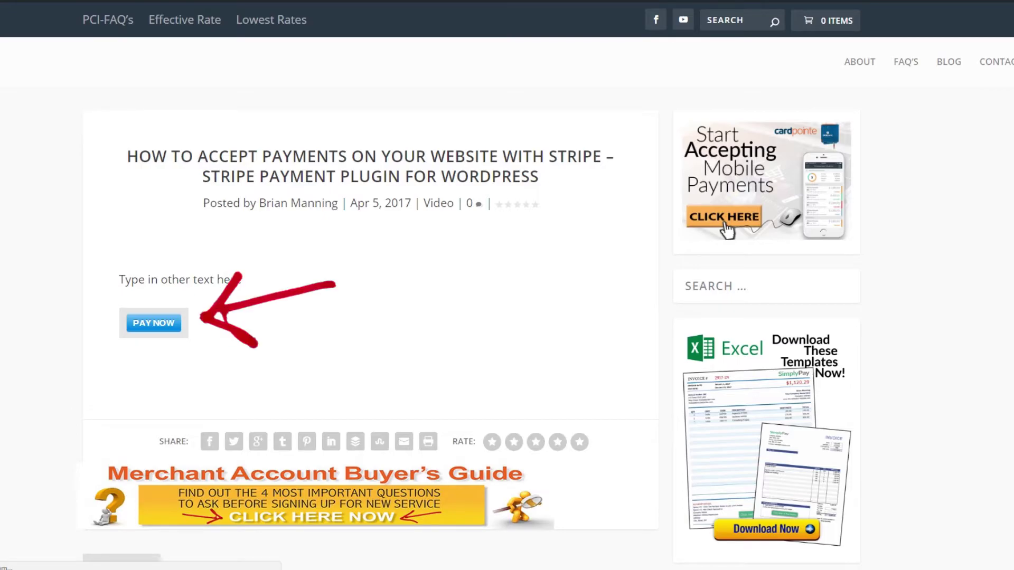
- Open the Cool Product $25.00 checkout from the preview's PAY NOW button
click(153, 324)
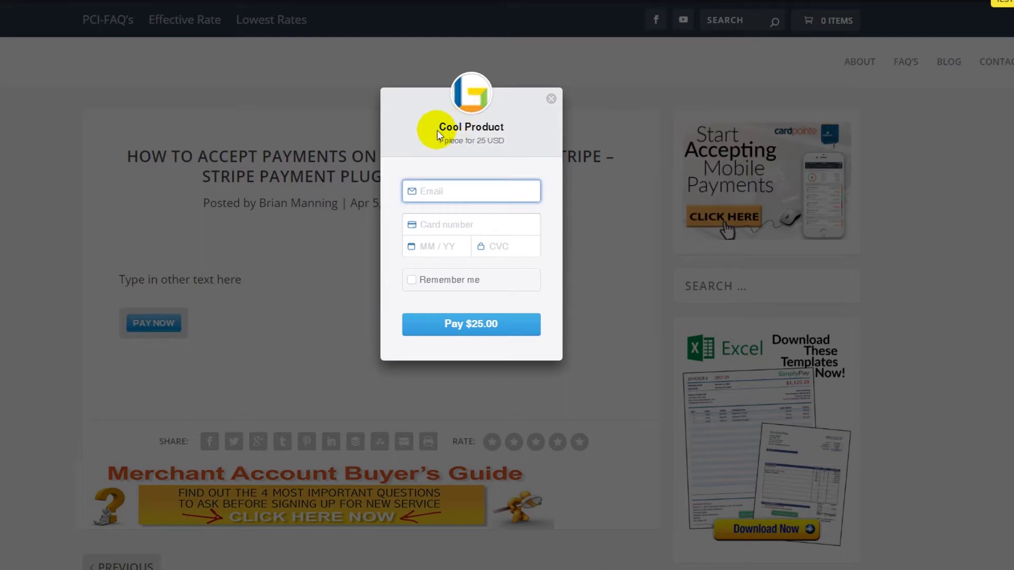
click(484, 134)
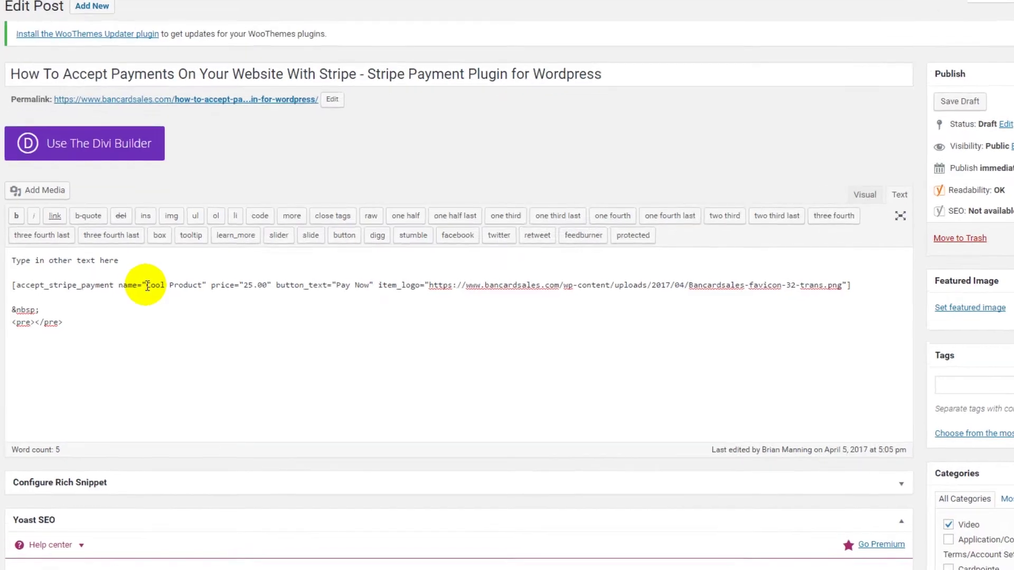
- Rename the shortcode's product to 'Product Name' and change its price from 25 to 1
drag(136, 285, 186, 285)
drag(407, 305, 412, 305)
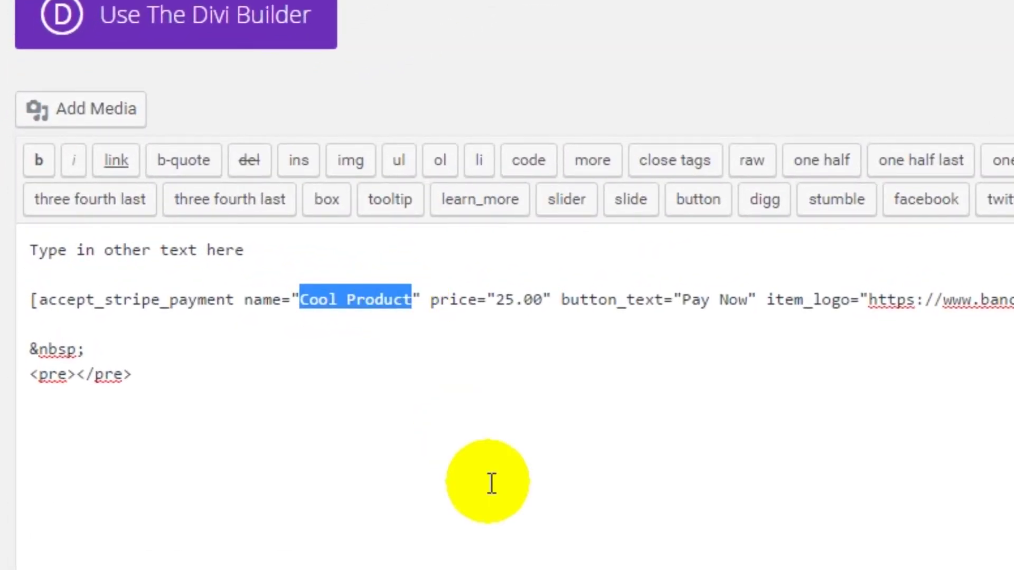
text(Product )
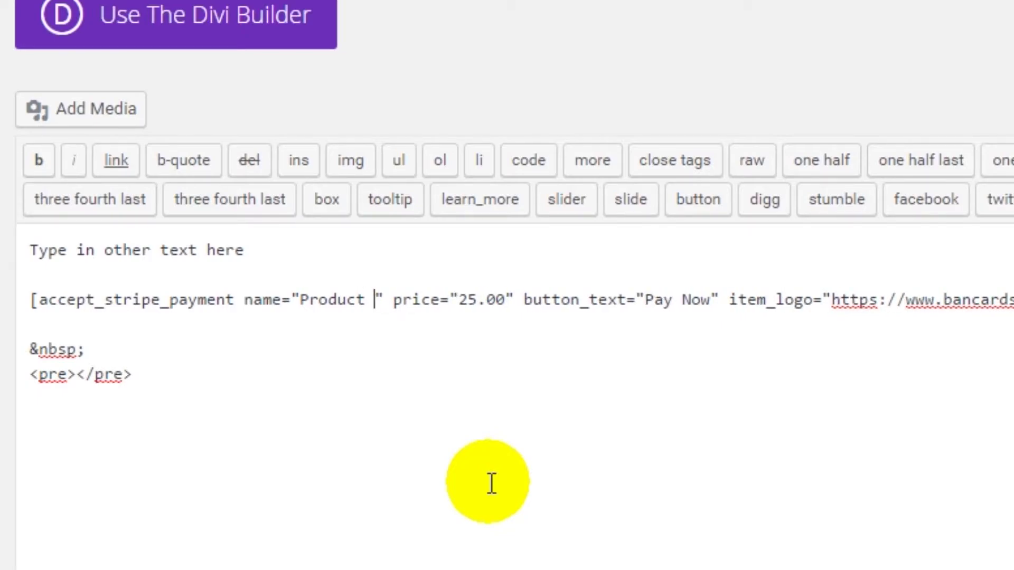
text(Name)
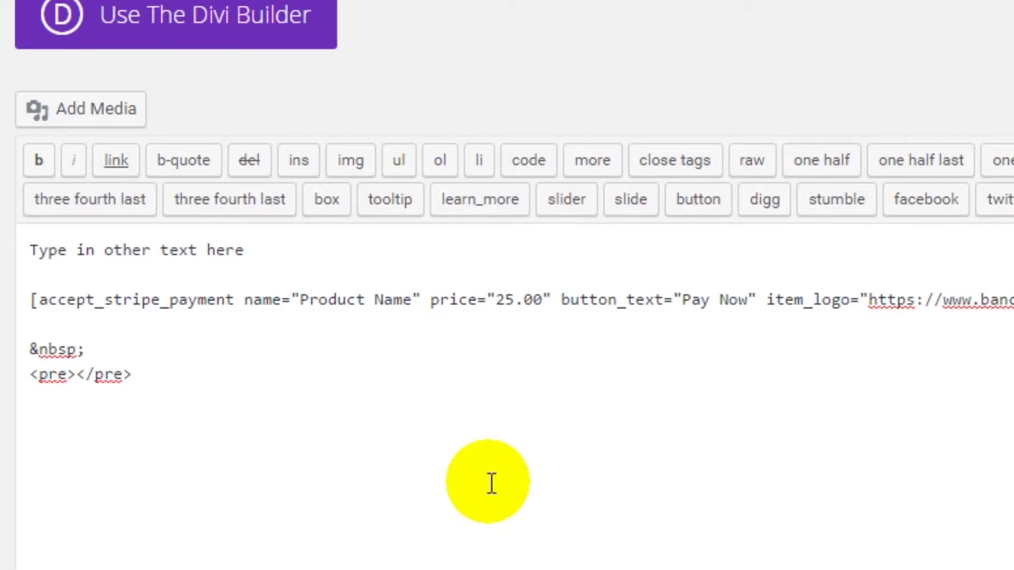
click(506, 299)
key(BackSpace)
key(Delete)
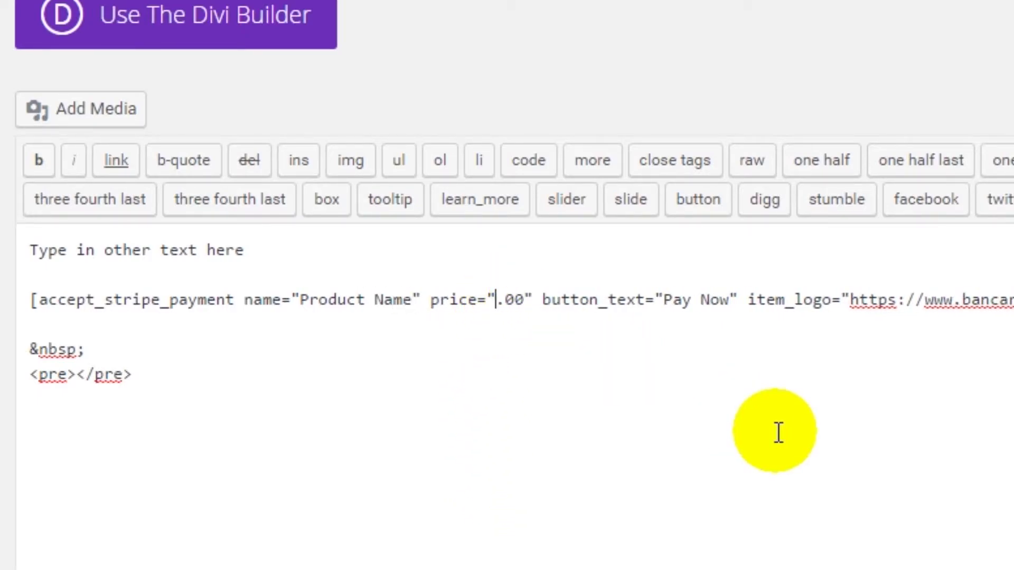
text(1)
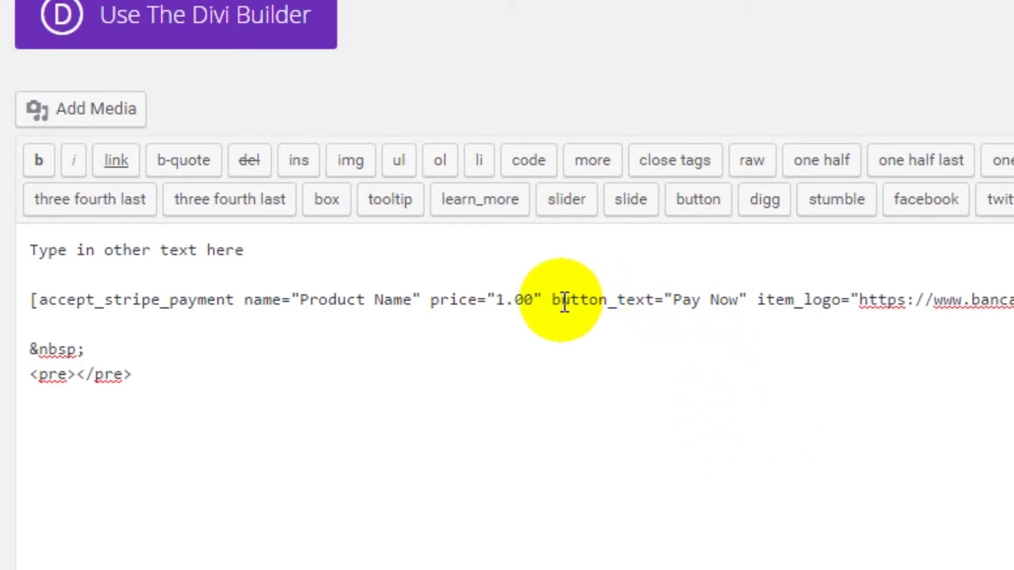
- Change the button text to 'Pay 1.00 Now' and inspect the item logo URL
click(674, 299)
drag(676, 300, 722, 298)
click(709, 298)
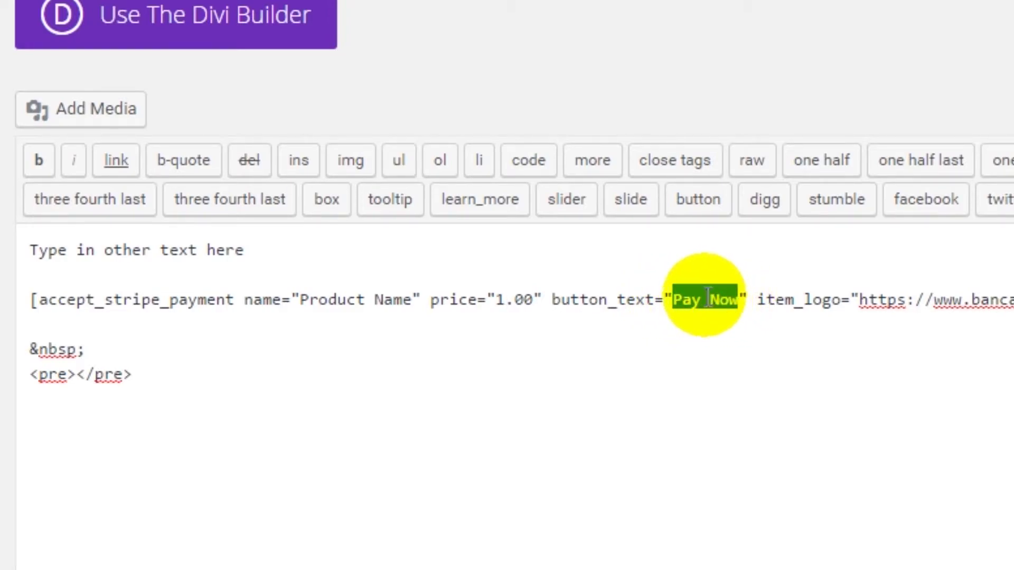
text(1 )
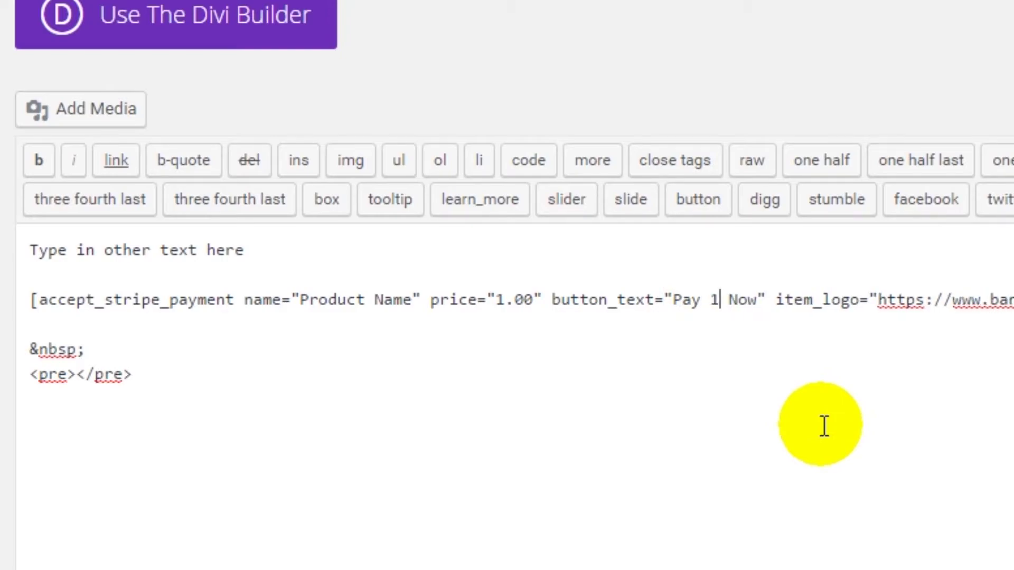
text(.00)
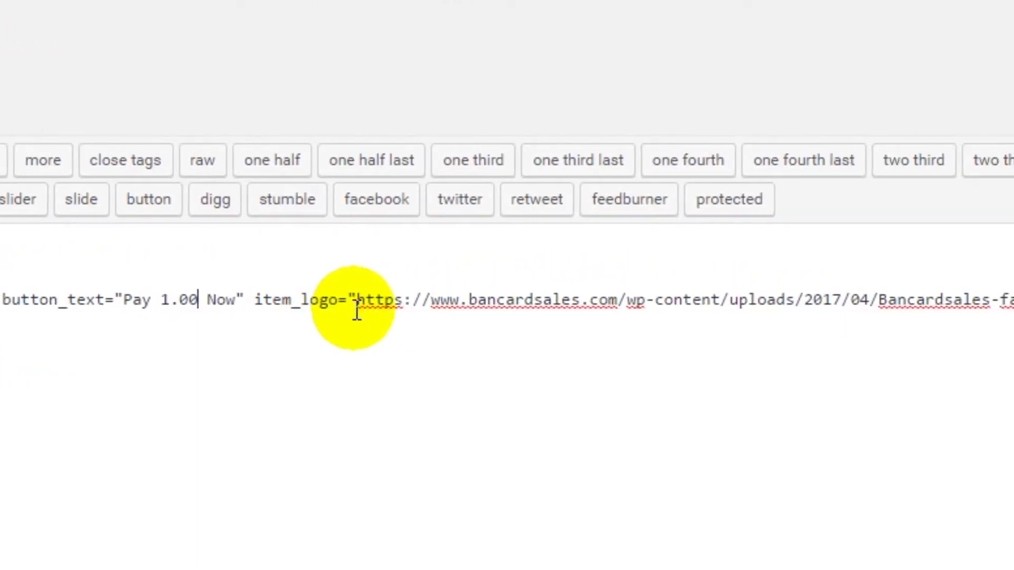
drag(160, 300, 991, 307)
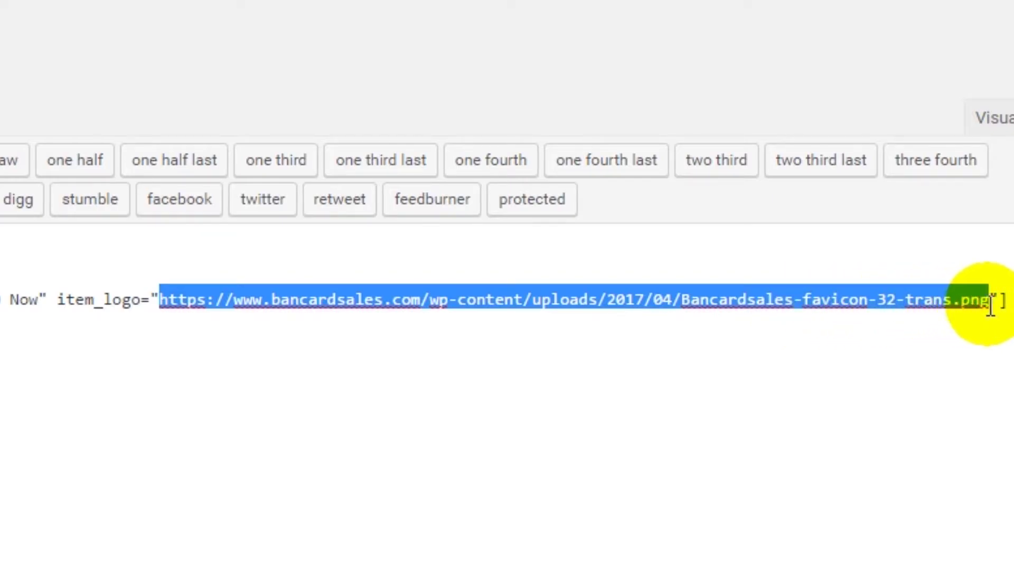
click(465, 324)
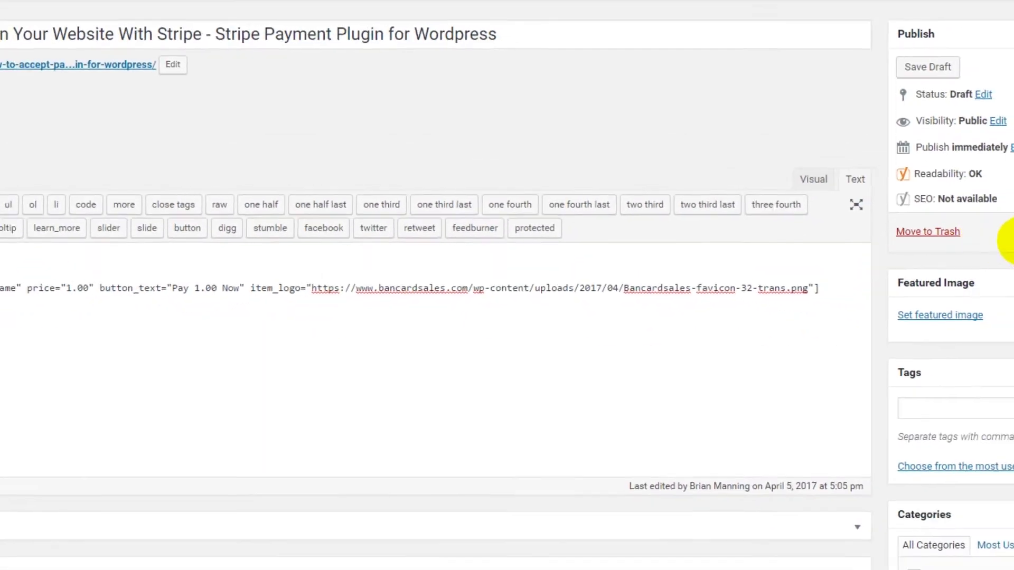
- Save the draft, preview it and open the PAY 1.00 NOW checkout showing $1.00
click(934, 67)
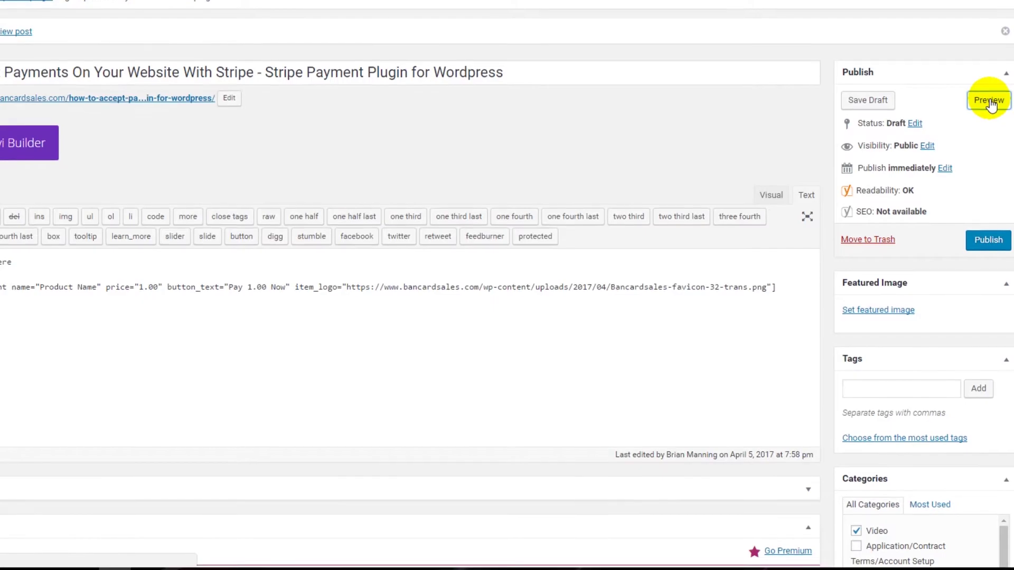
click(989, 100)
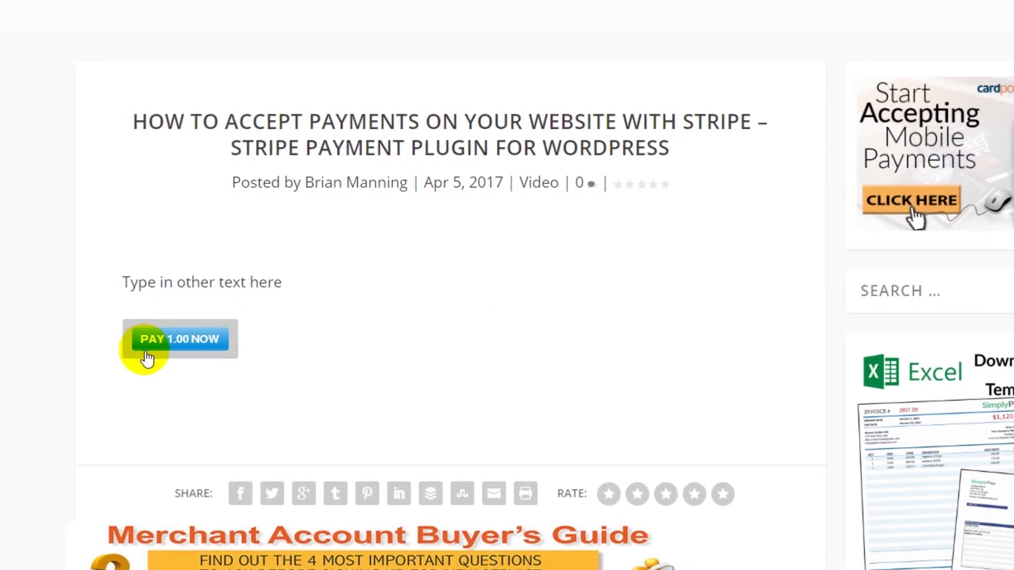
click(200, 348)
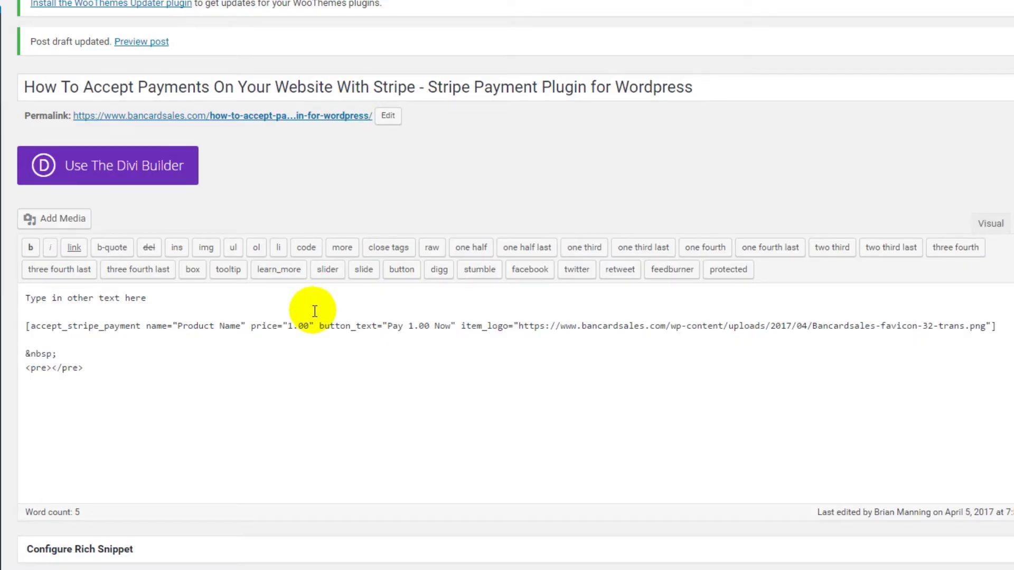
- Paste two copies of the shortcode below the original and relabel one copy to 5.00
triple_click(116, 325)
key(ctrl+c)
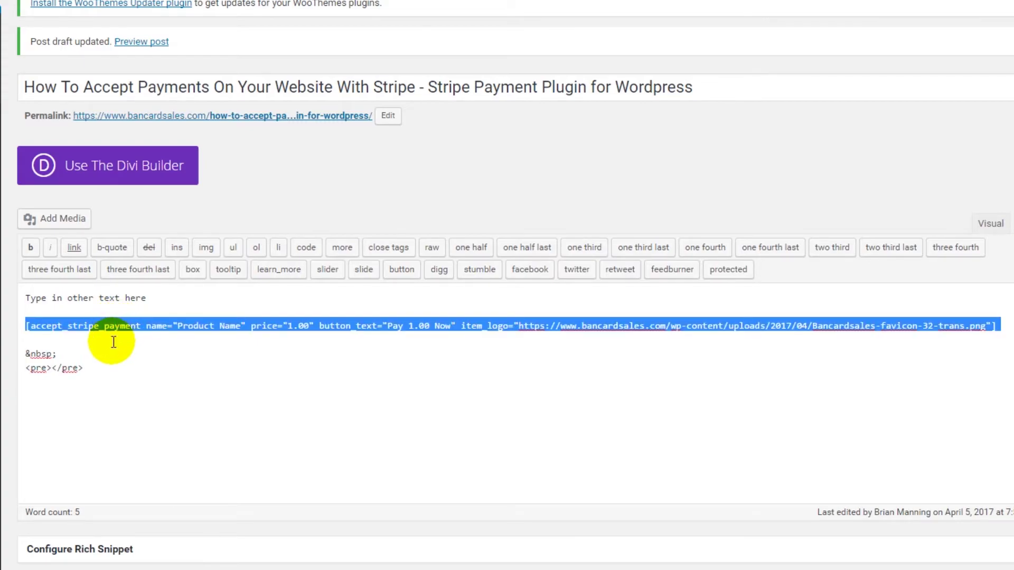
click(114, 341)
key(Return)
key(Return)
key(ctrl+v)
key(Return)
key(Return)
key(ctrl+v)
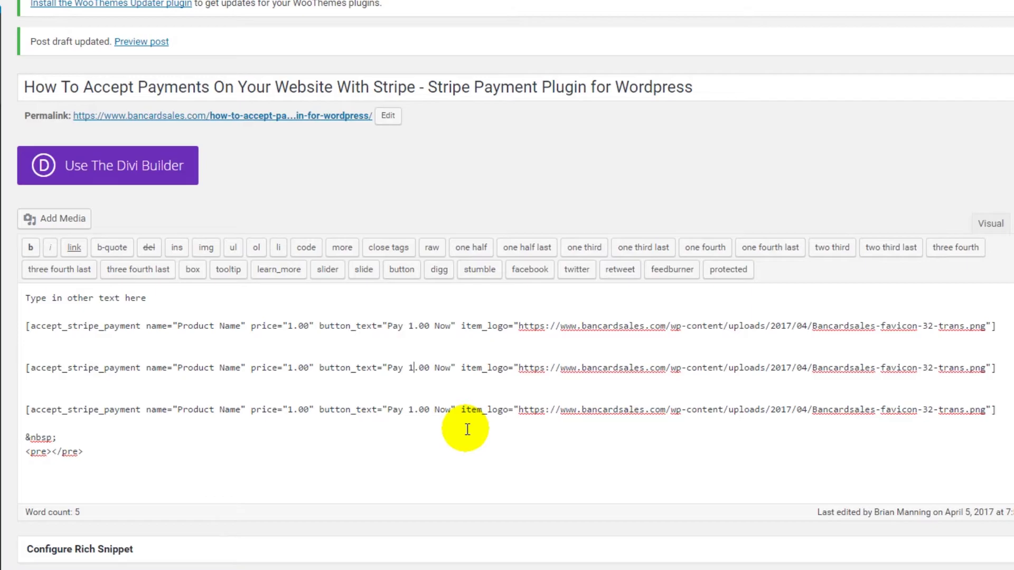
key(BackSpace)
text(5.0)
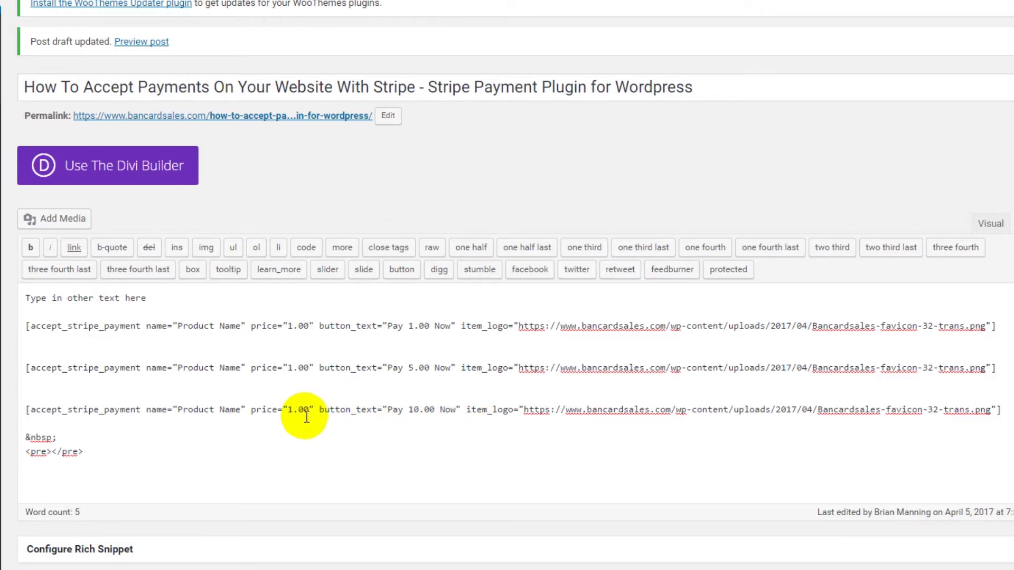
text(0)
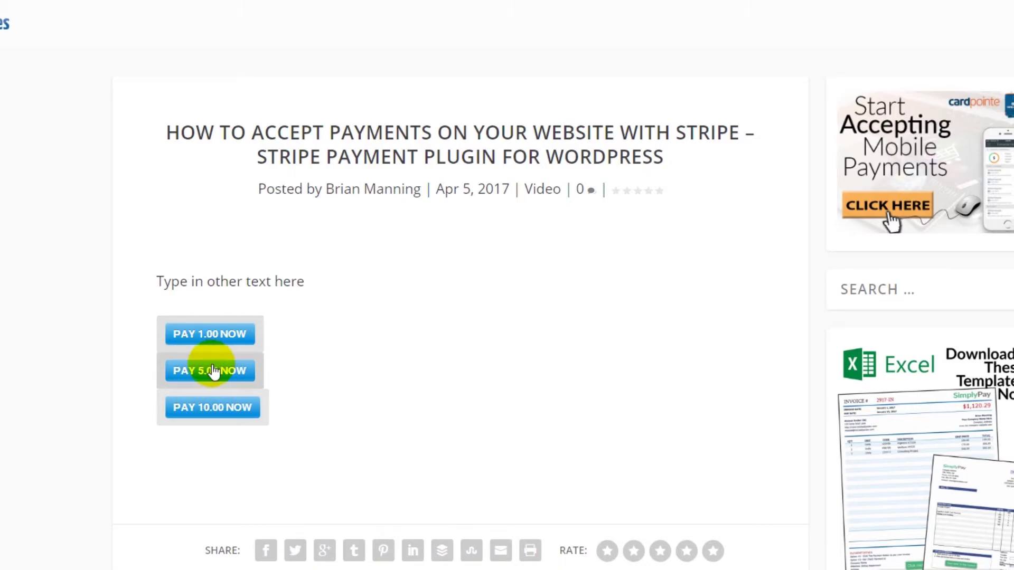
- Open and close the PAY 5.00 NOW and PAY 10.00 NOW checkouts in the preview
click(213, 371)
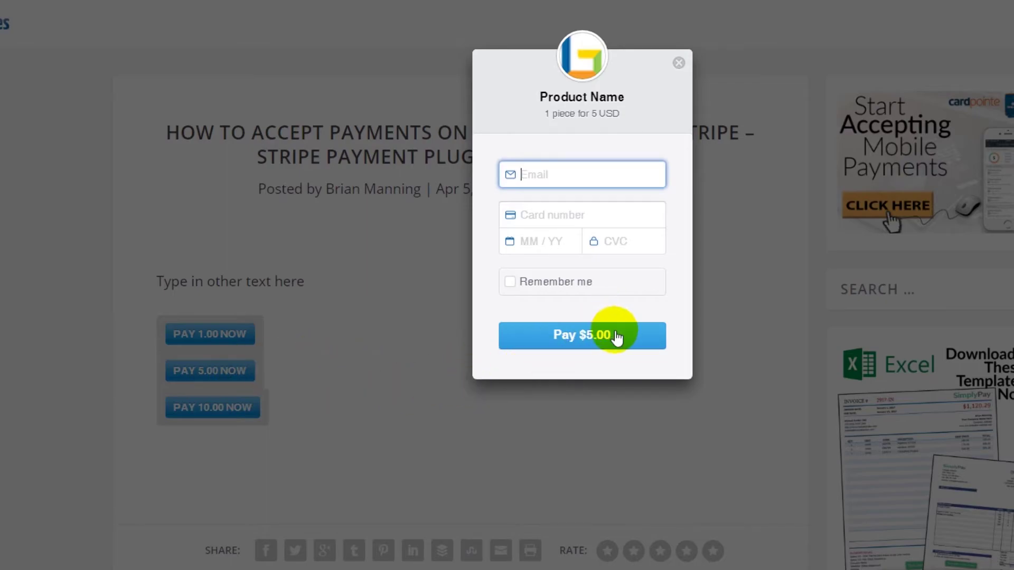
click(528, 365)
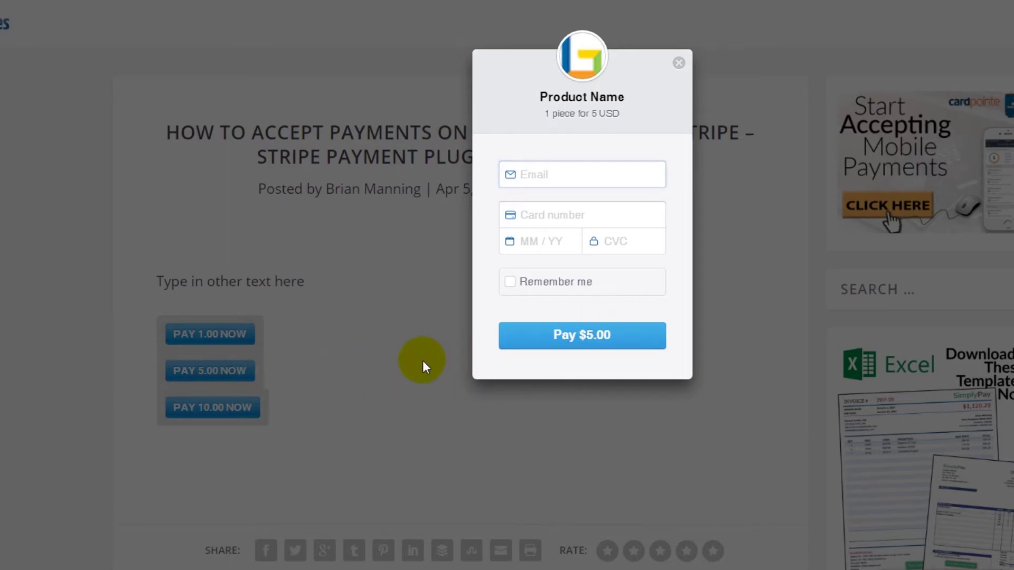
click(679, 64)
click(220, 407)
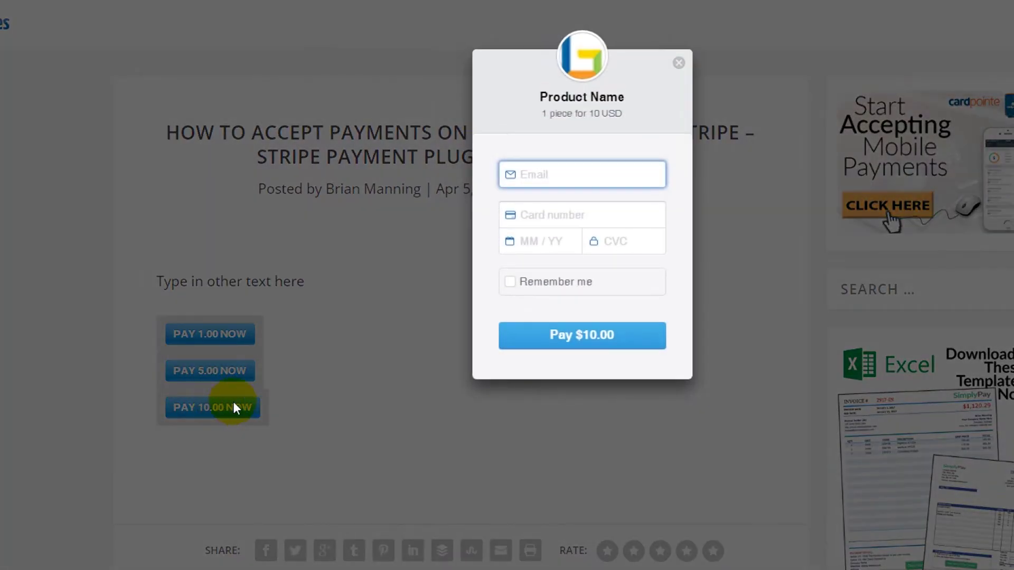
click(678, 63)
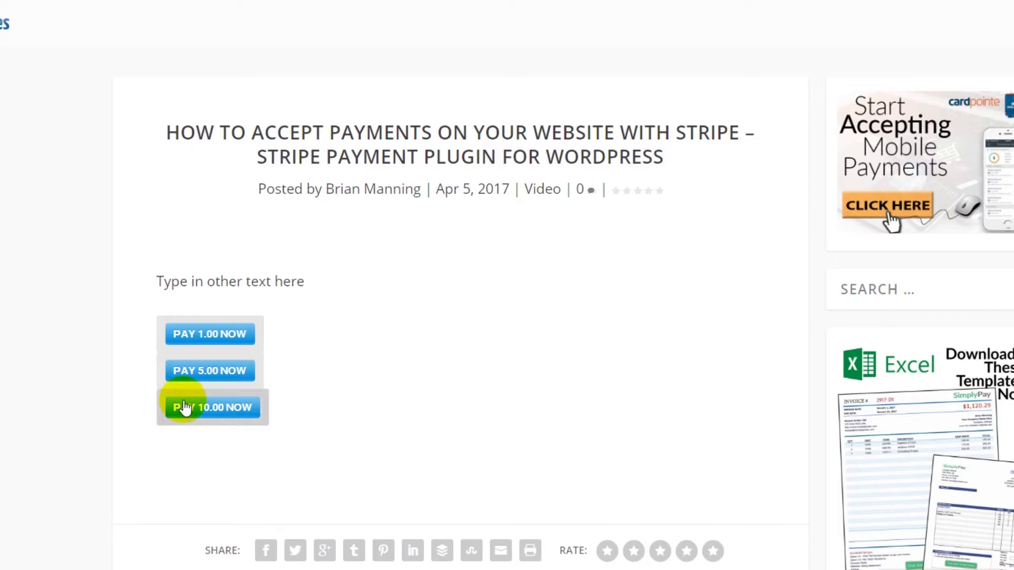
click(229, 378)
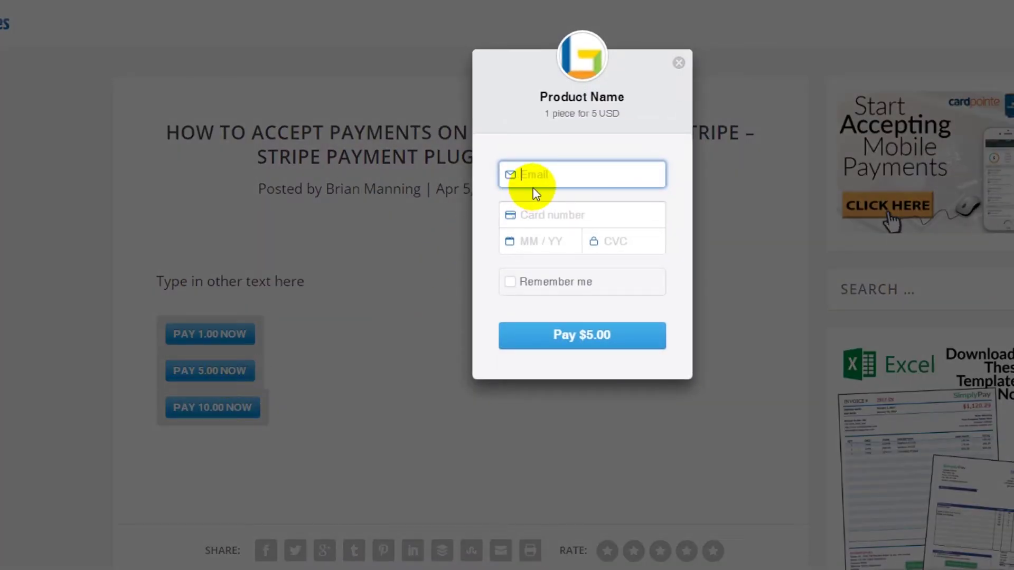
key(Tab)
text(424)
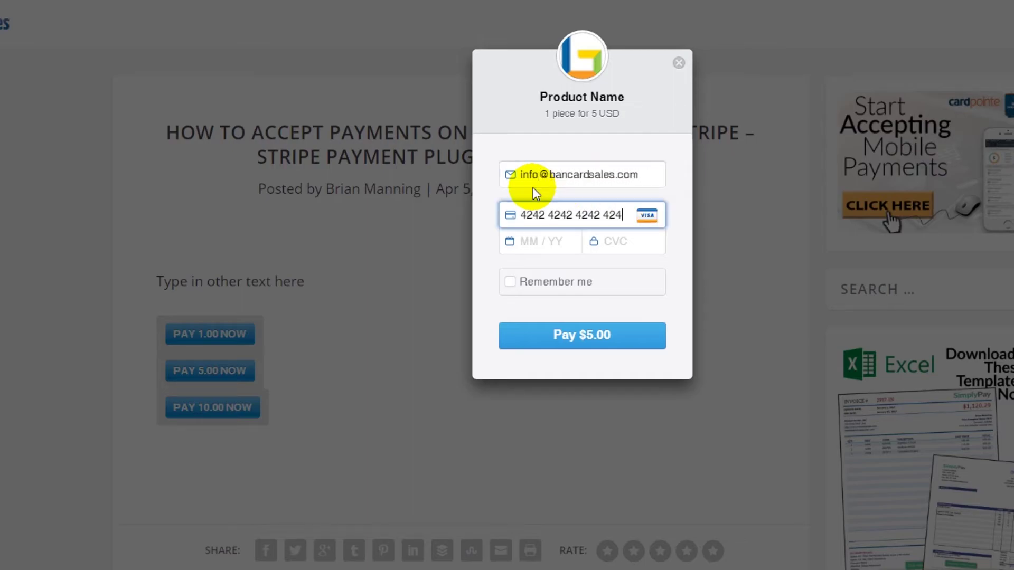
text(24242424242420818236)
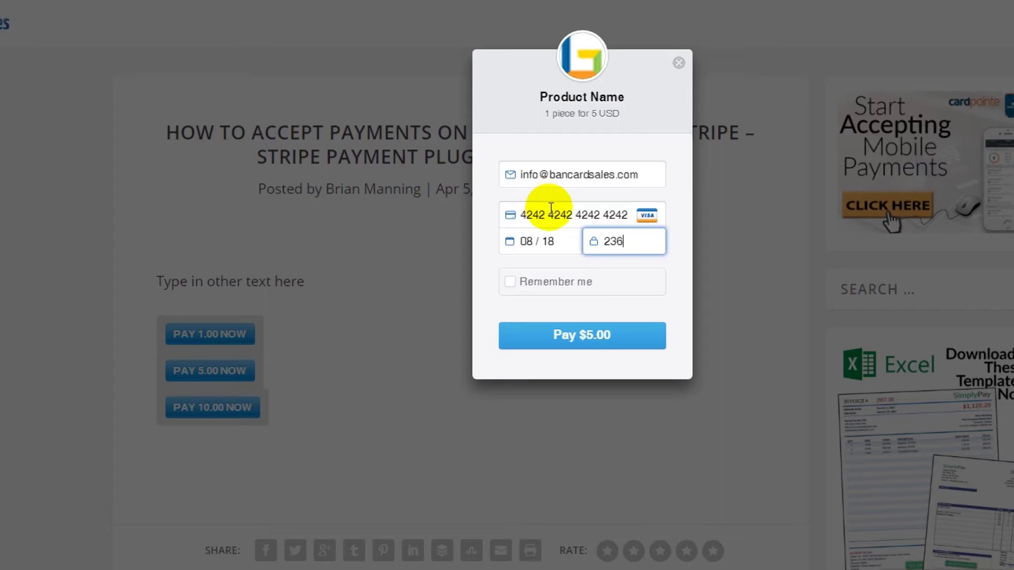
click(549, 214)
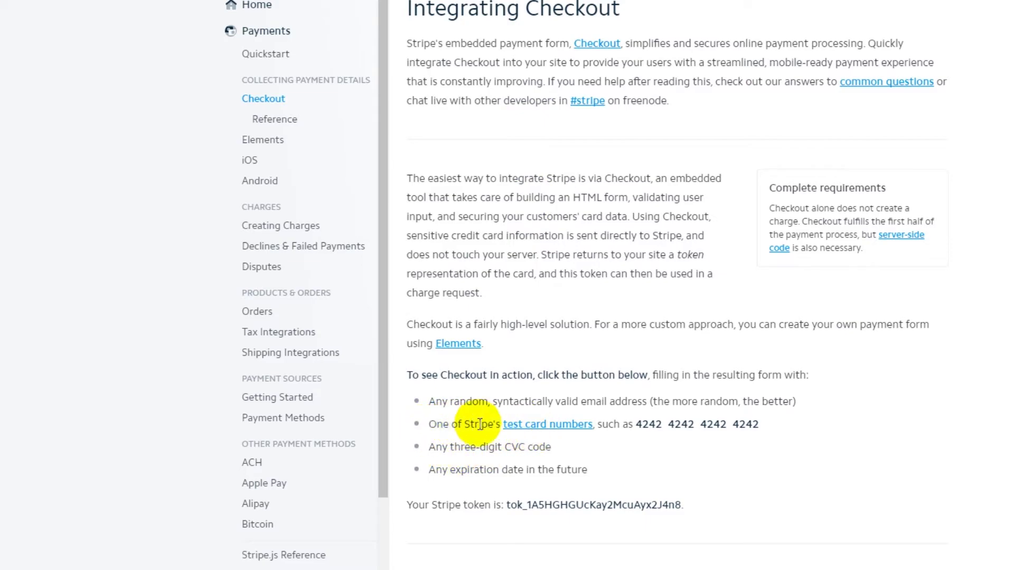
drag(637, 428, 768, 422)
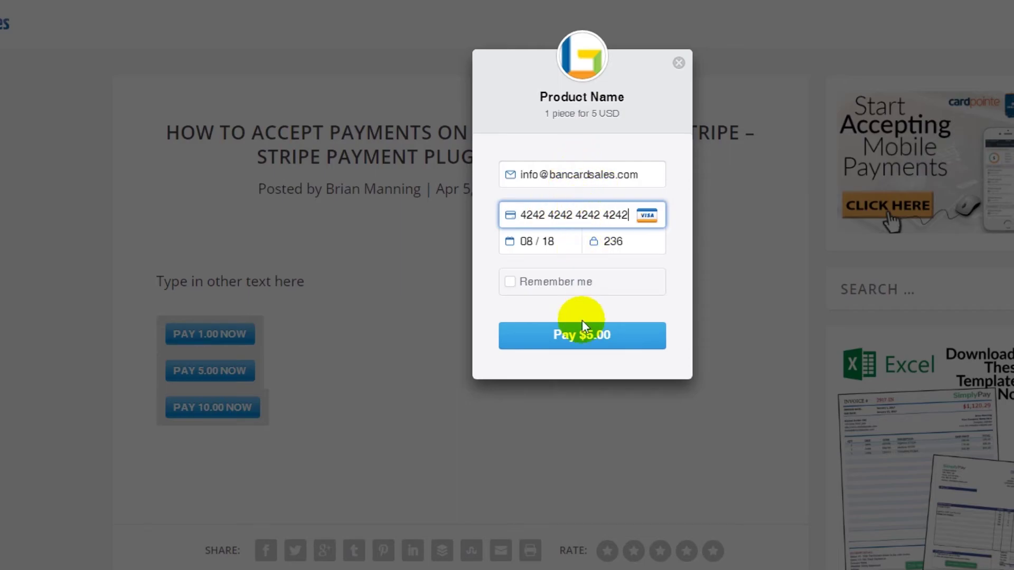
- Pay $5.00 in the Stripe checkout popup to submit the test payment
click(583, 342)
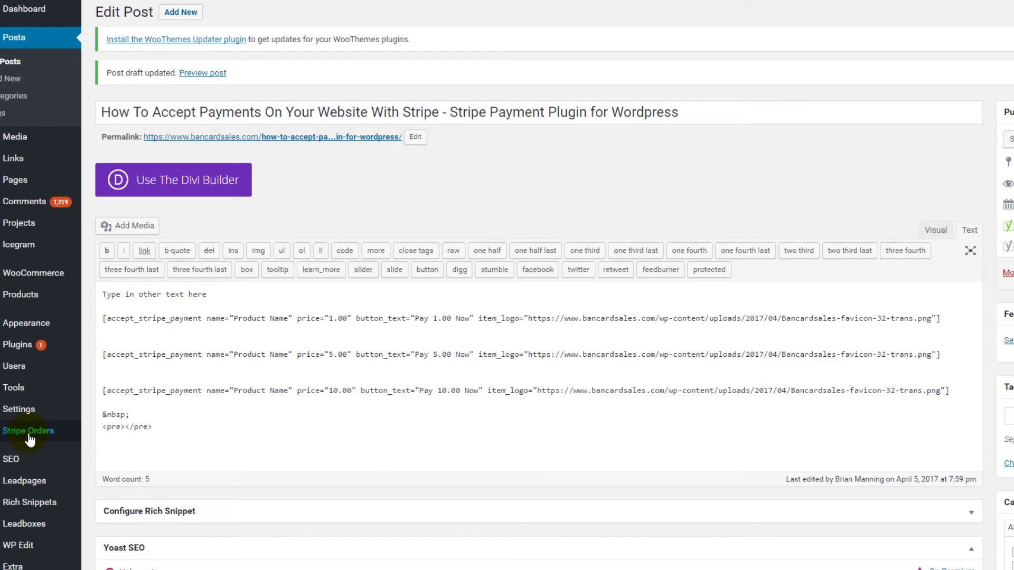
- Open Stripe Orders in the admin sidebar to see the three recorded payments
click(29, 436)
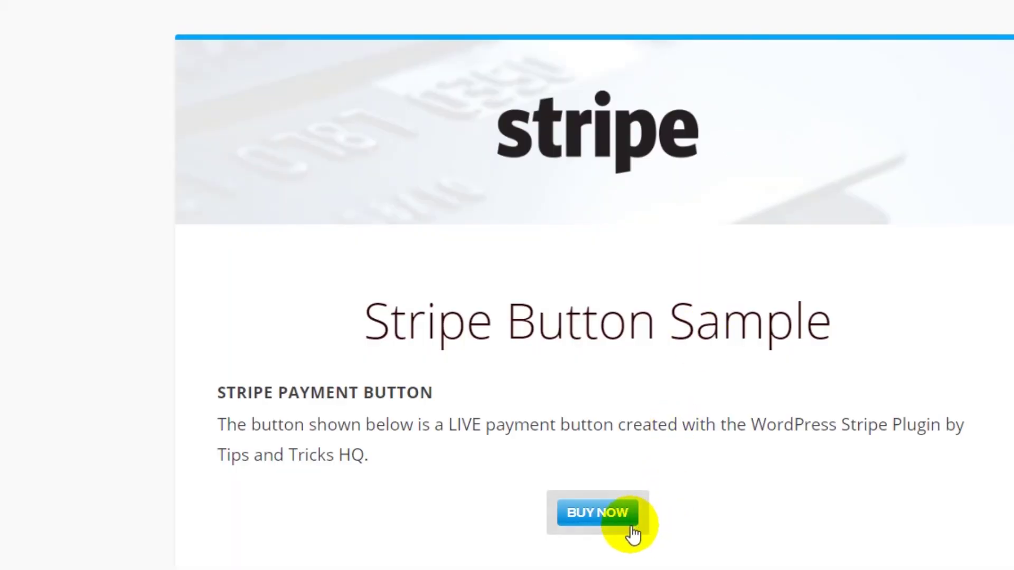
- Open the sample page's Buy Now checkout offering Pay $50.00, then close the popup
click(607, 513)
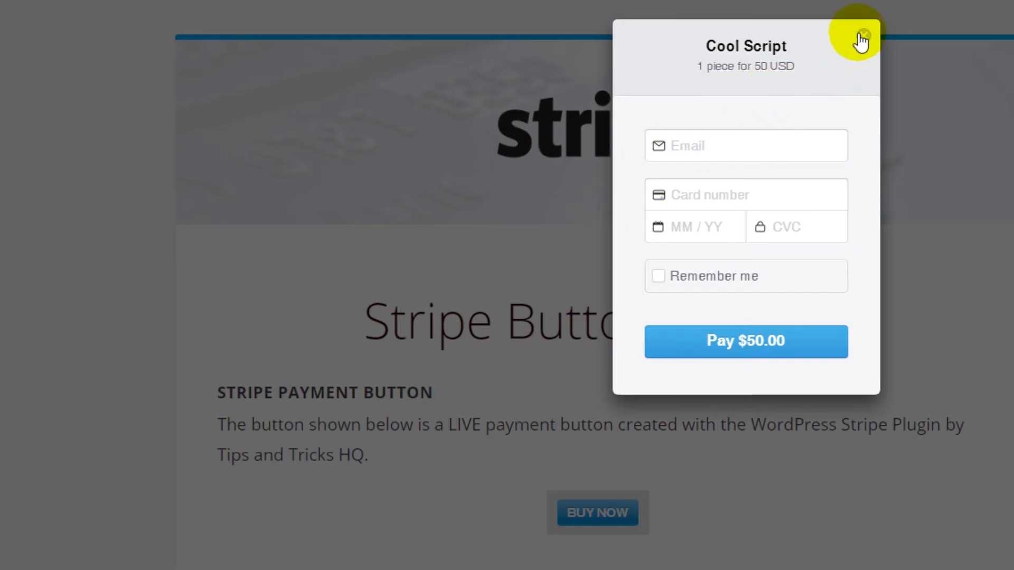
click(864, 36)
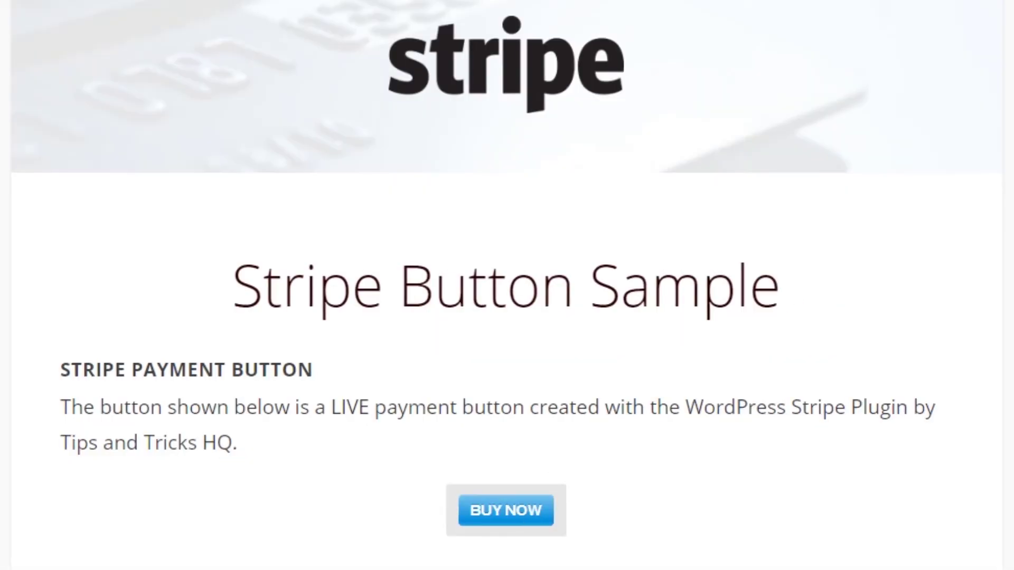